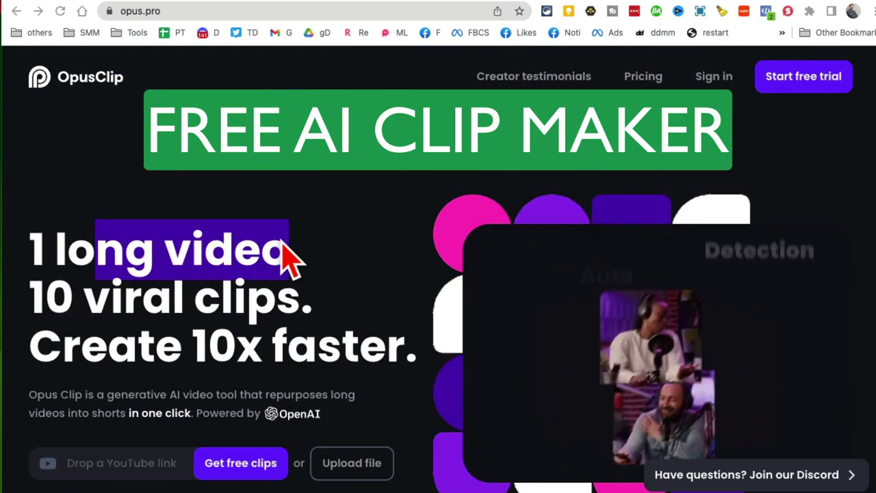
Step: Examine the OpusClip home page, including its headline, AI features and web address
scroll(289, 258, "down", 2)
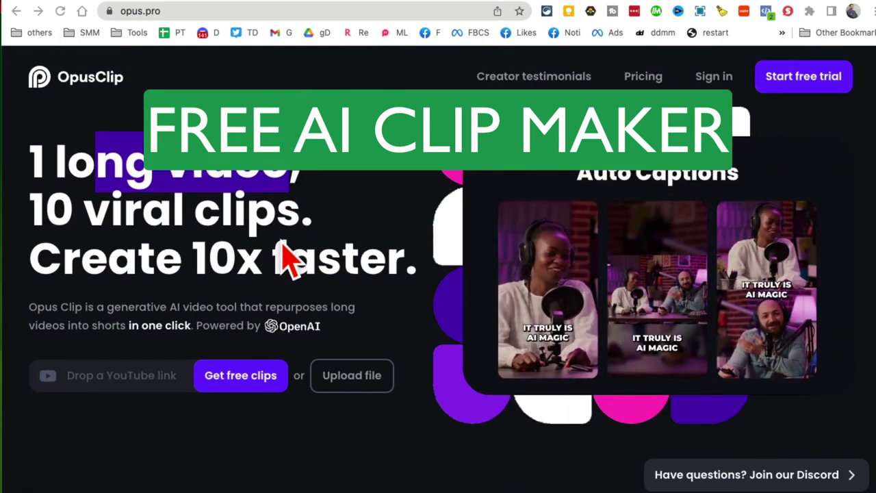
scroll(154, 212, "down", 1)
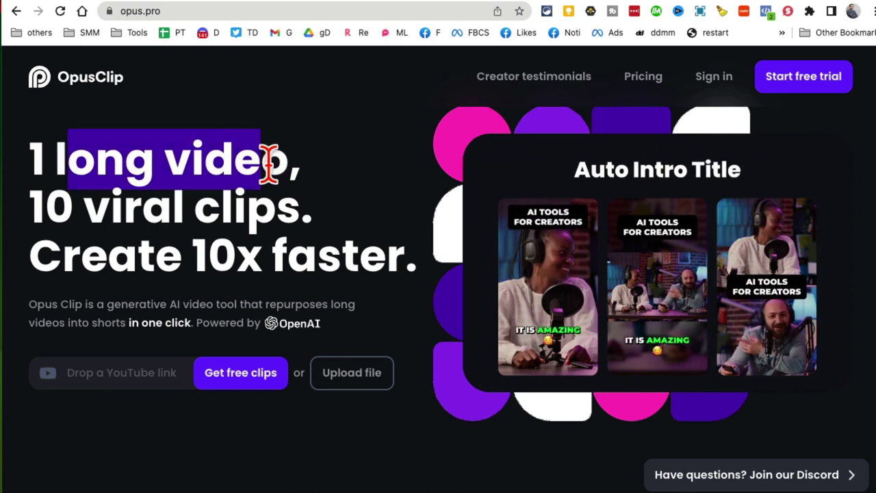
left_click_drag(82, 166, 267, 166)
left_click_drag(74, 199, 284, 204)
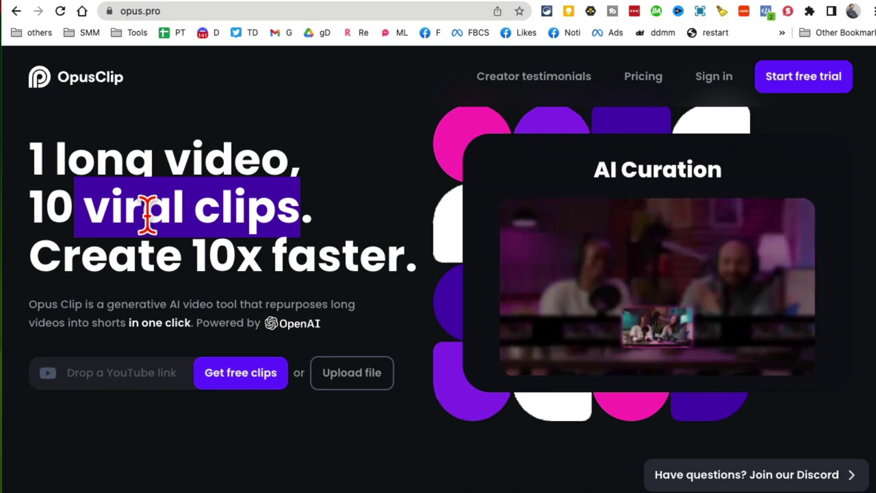
scroll(401, 233, "down", 5)
scroll(416, 251, "down", 5)
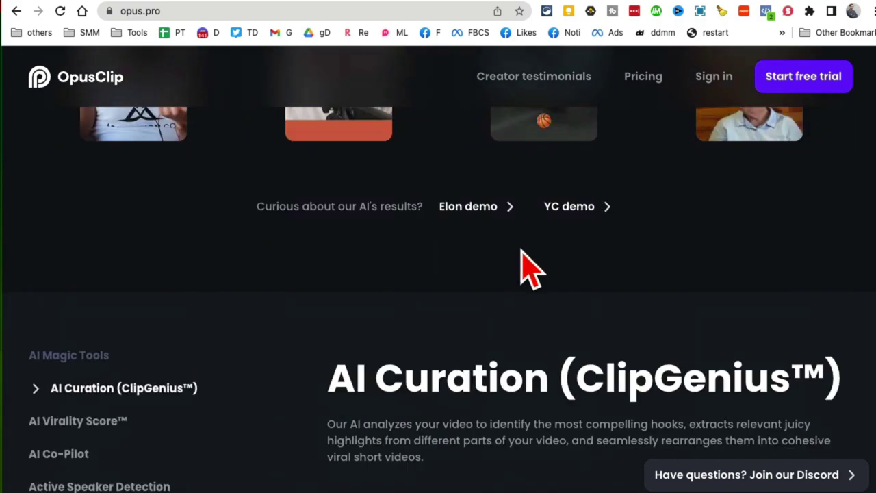
scroll(531, 267, "up", 10)
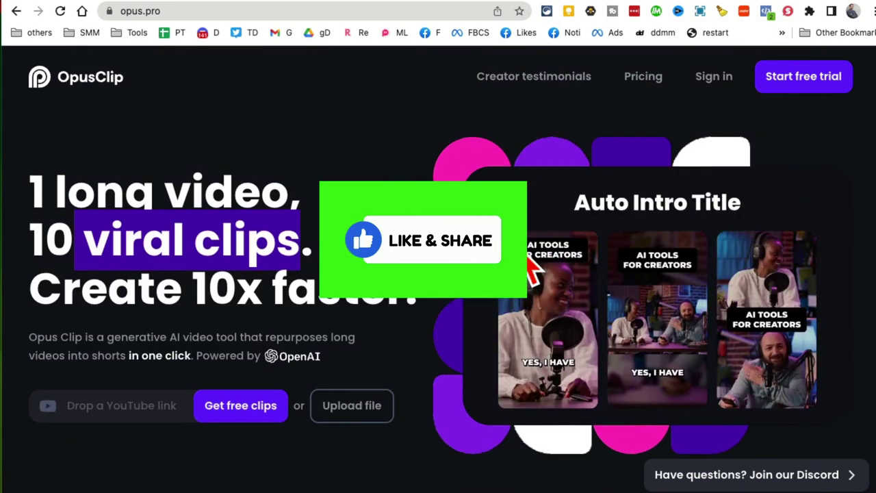
scroll(530, 267, "down", 1)
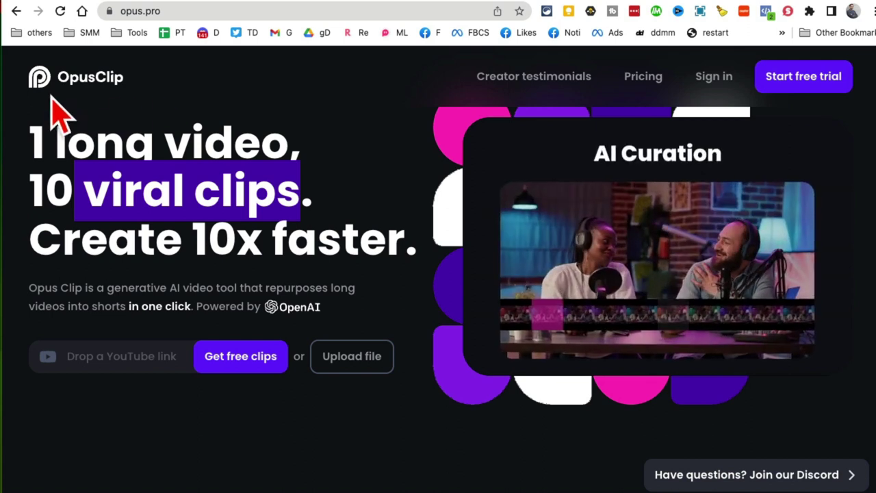
left_click(189, 11)
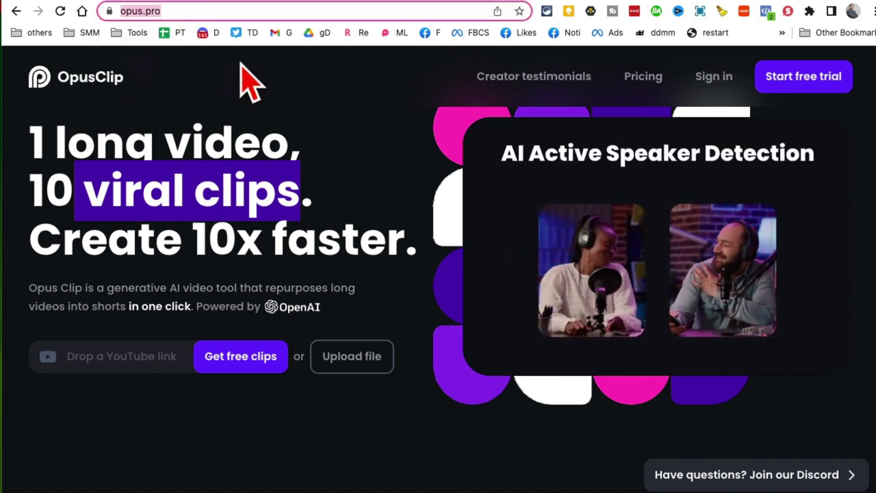
left_click(279, 215)
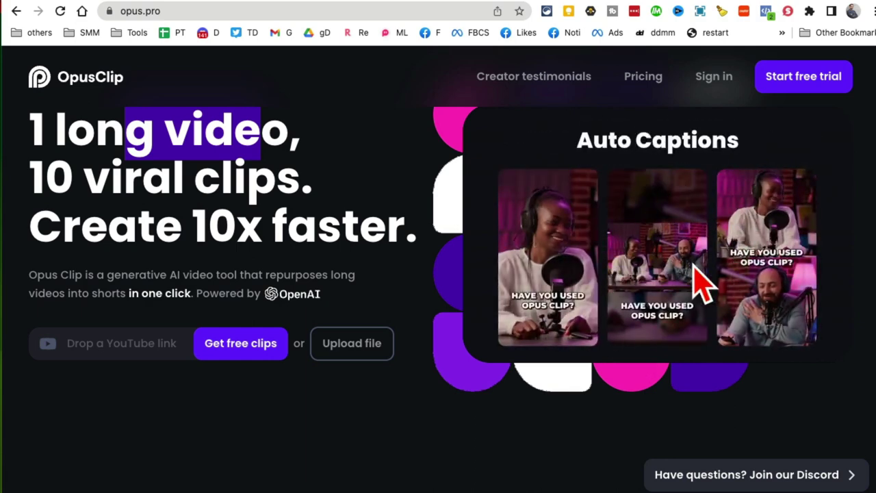
Step: Open OpusClip's pricing page and review the plans, growth calculator and feature comparison
left_click(645, 78)
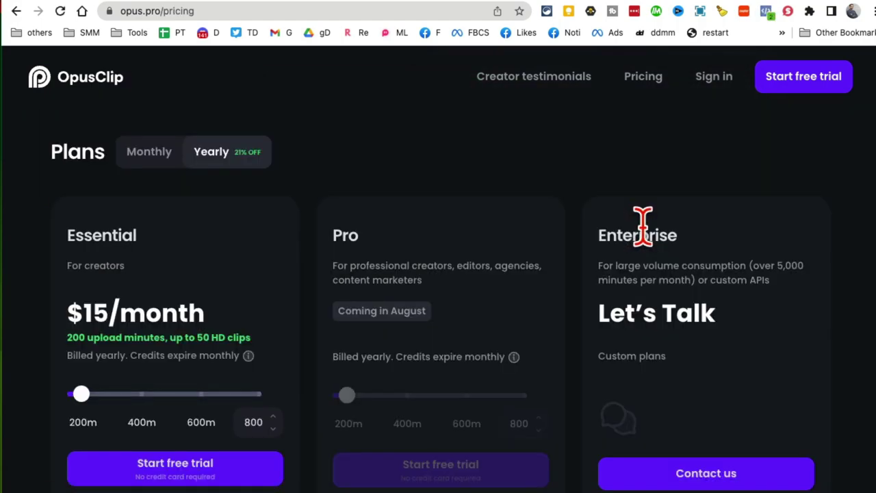
scroll(450, 191, "down", 10)
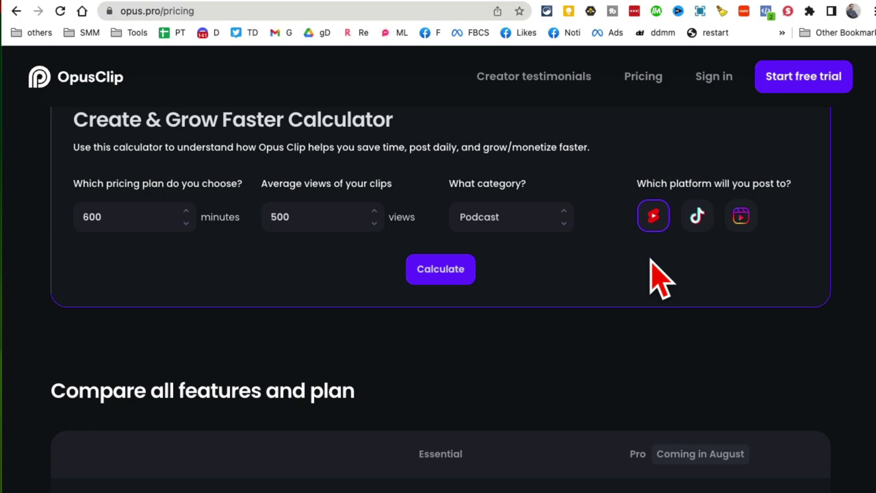
scroll(651, 260, "up", 10)
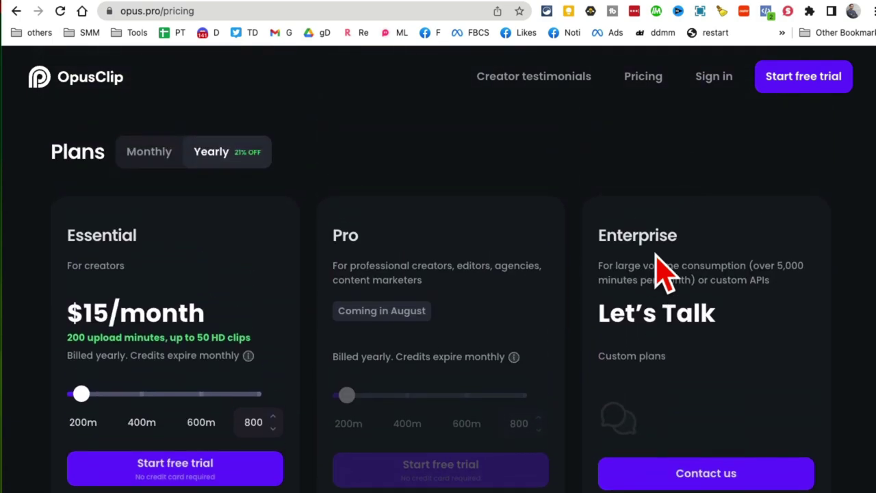
scroll(106, 236, "down", 1)
mouse_move(81, 323)
left_mouse_down()
mouse_move(199, 324)
mouse_move(81, 323)
left_mouse_up()
scroll(127, 117, "up", 1)
left_click(85, 80)
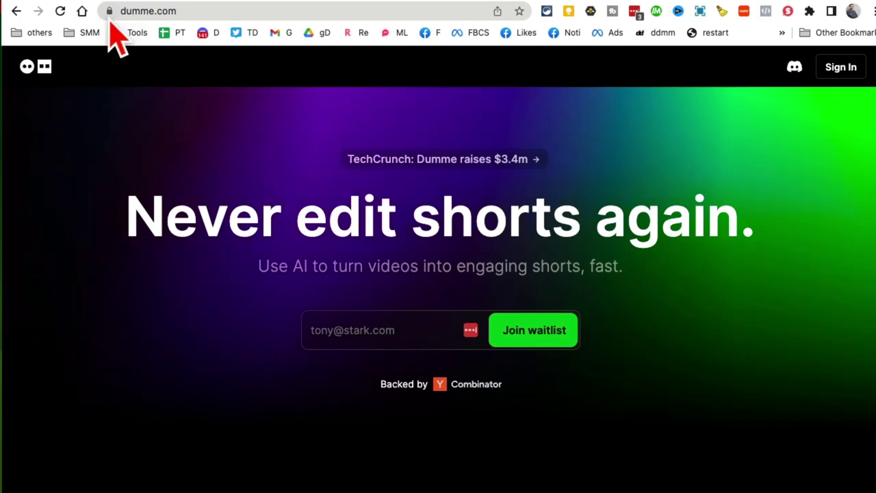
Step: Examine the dumme.com landing page, including its address, tagline, sample shorts and Dumme Studio section
left_click(198, 11)
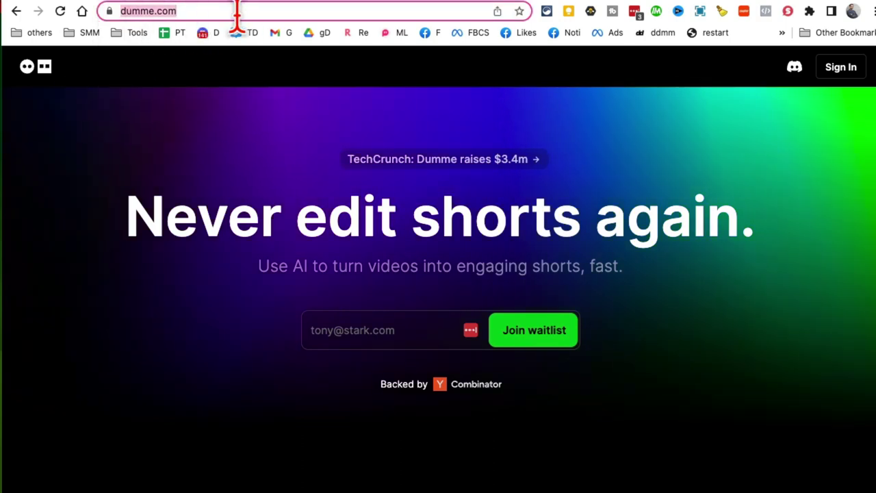
left_click_drag(149, 218, 699, 219)
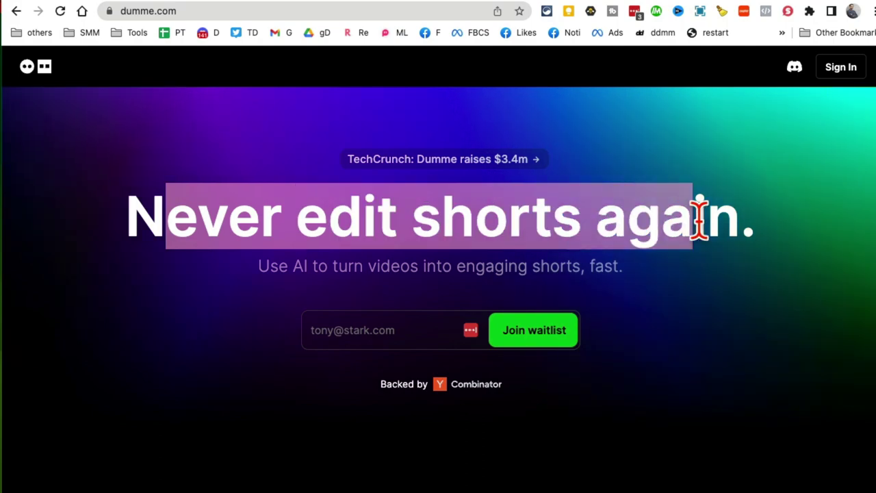
left_click_drag(270, 265, 567, 301)
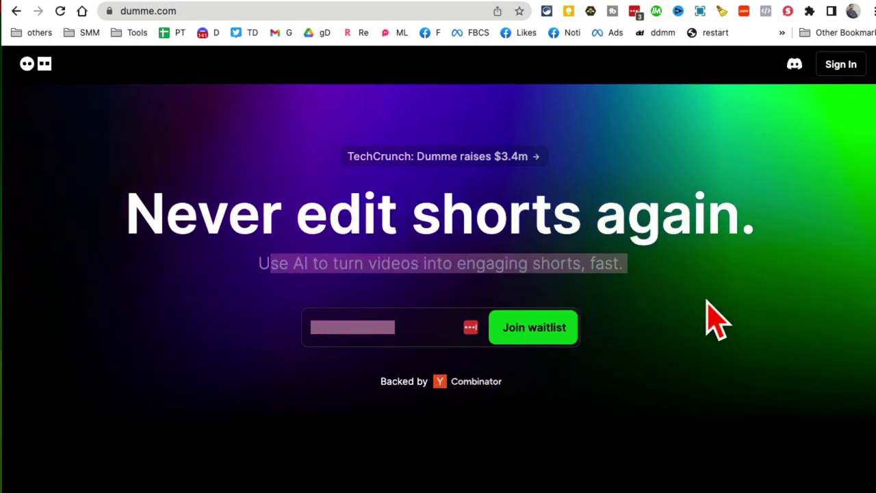
scroll(718, 319, "down", 8)
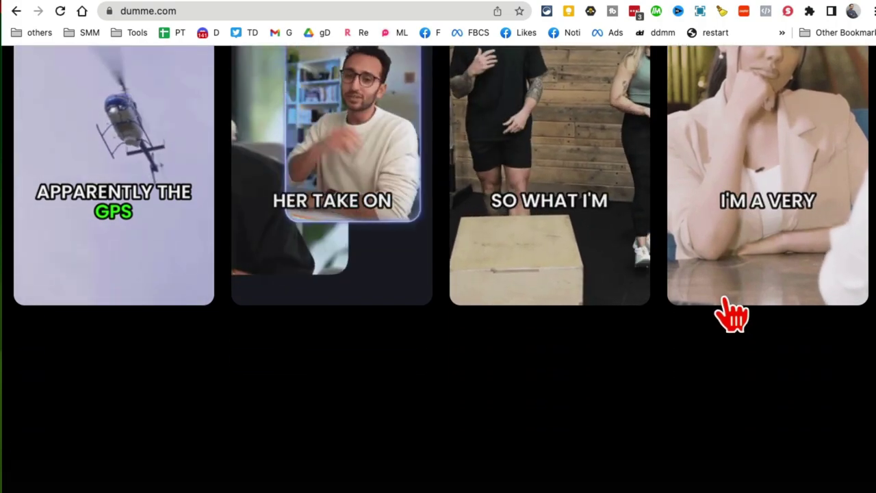
scroll(732, 315, "up", 3)
scroll(731, 315, "down", 3)
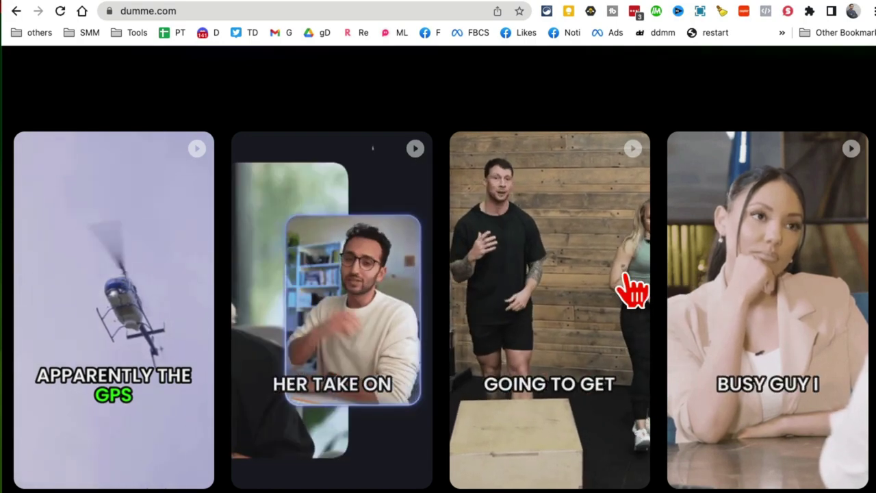
scroll(632, 290, "down", 5)
scroll(632, 291, "down", 10)
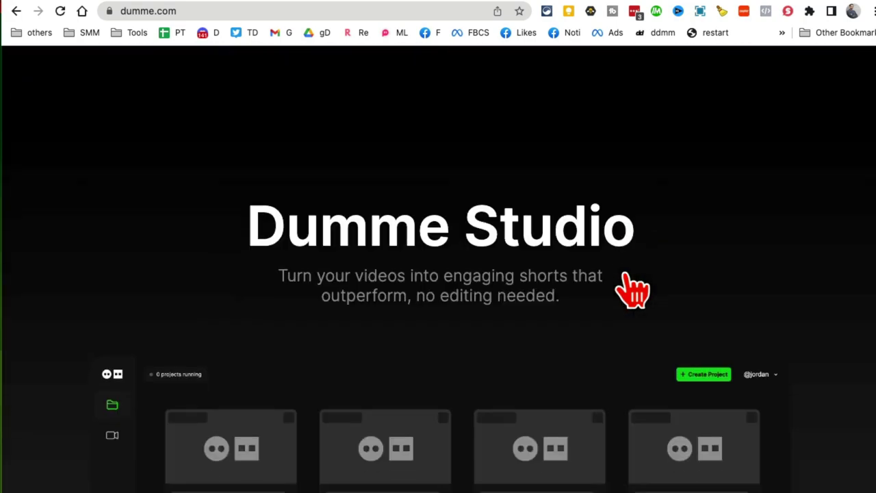
scroll(629, 292, "down", 5)
scroll(632, 290, "up", 20)
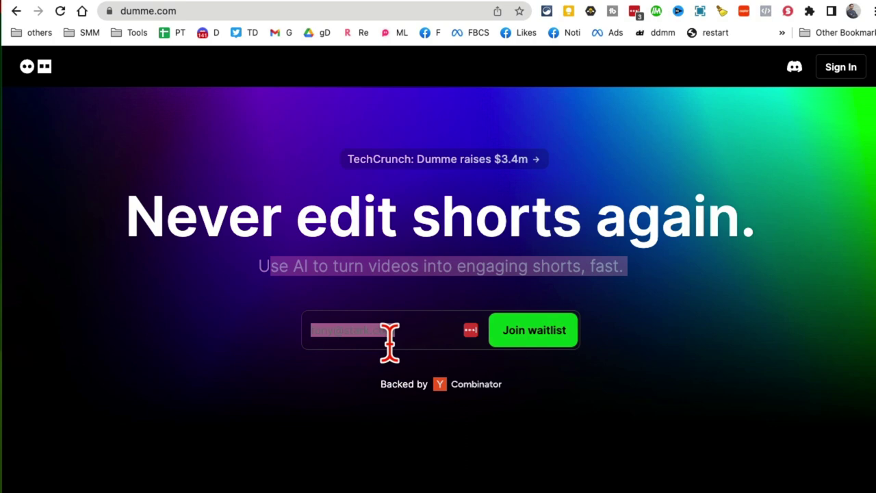
left_click(348, 231)
left_click_drag(376, 260, 593, 266)
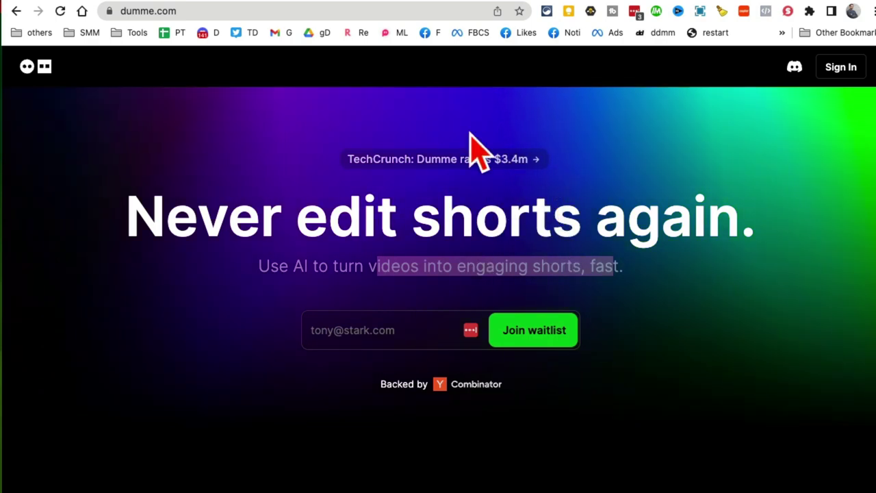
Step: Check Dumme's waitlist e-mail field and its Discord invitation page, and close the invitation
left_click(378, 330)
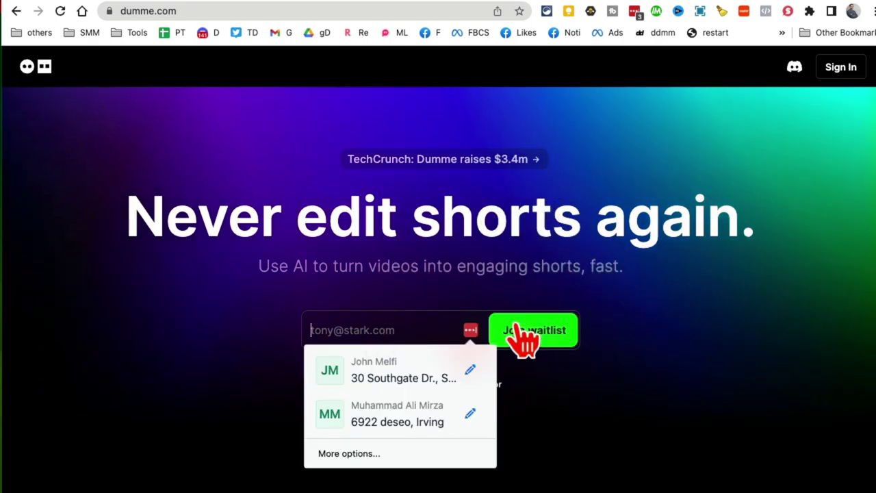
left_click(477, 261)
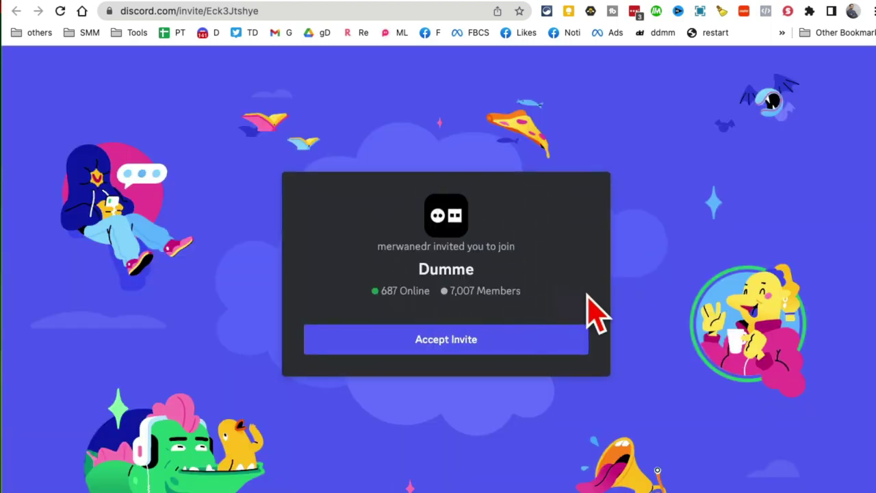
key("ctrl+w")
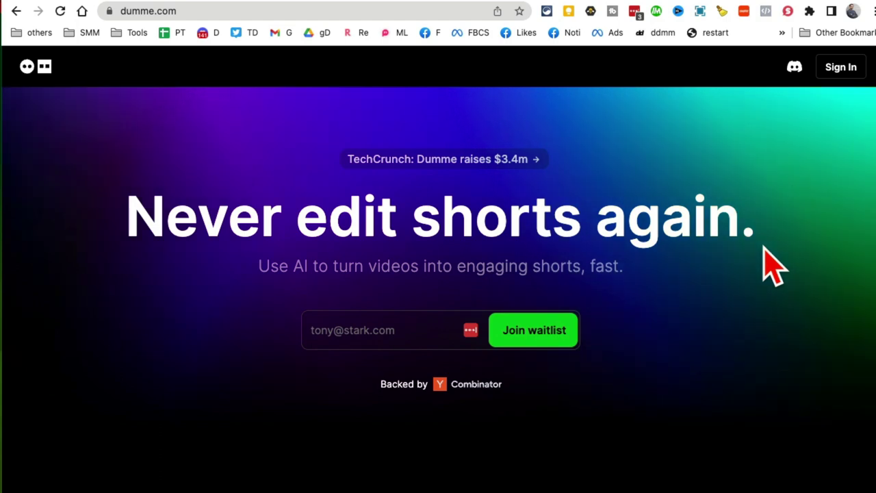
Step: Sign in to Dumme Studio and go to the start of the home page's project list
left_click(842, 69)
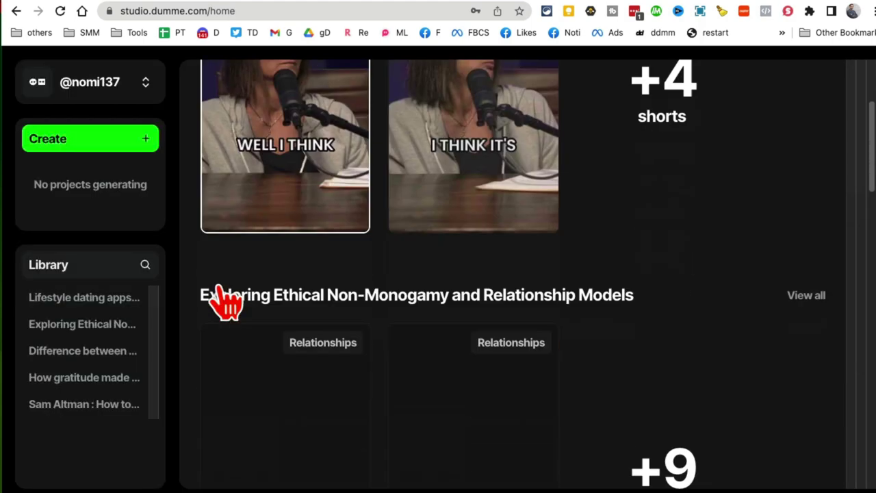
scroll(226, 301, "up", 10)
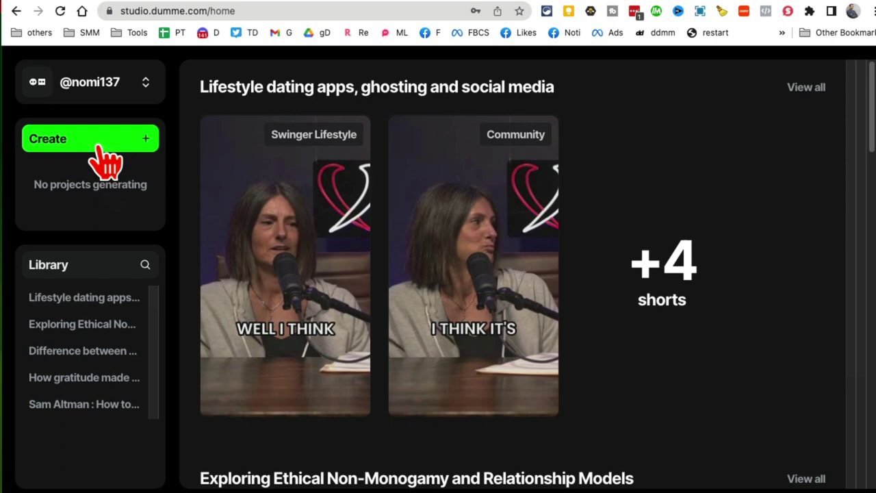
Step: View the Dumme Studio account settings and the library search page with its projects and shorts
left_click(113, 87)
left_click(79, 131)
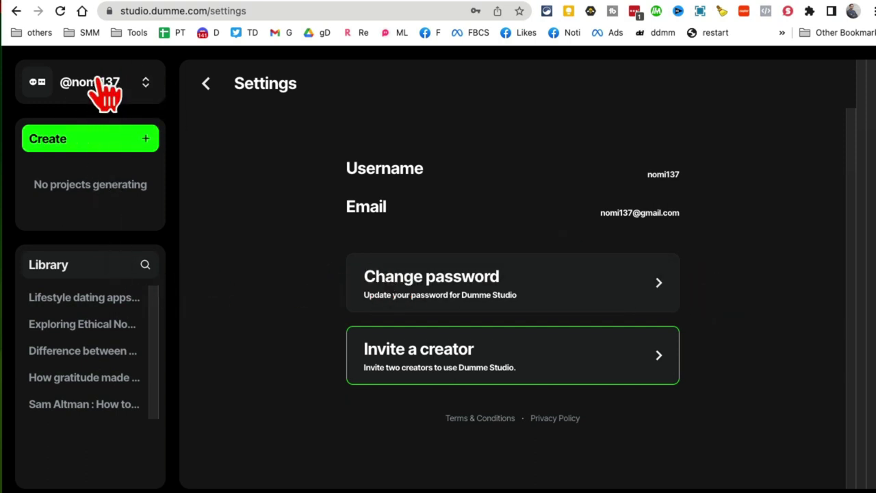
left_click(145, 264)
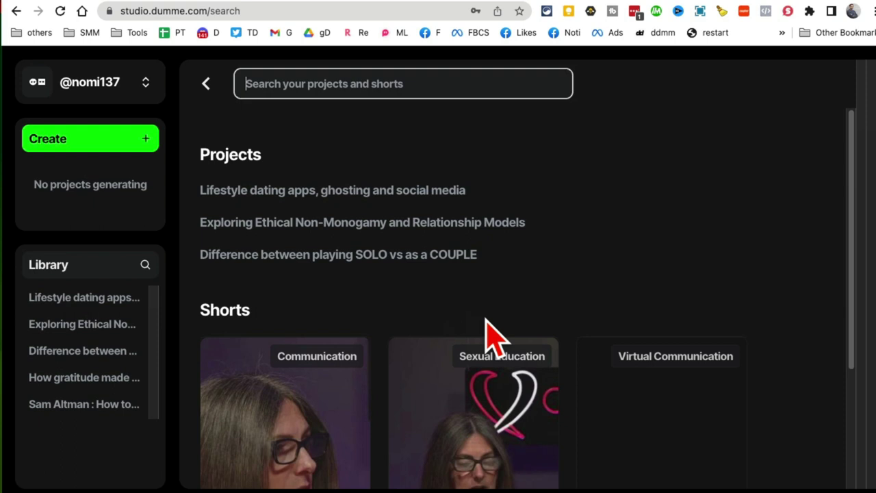
left_click(86, 404)
scroll(510, 328, "down", 3)
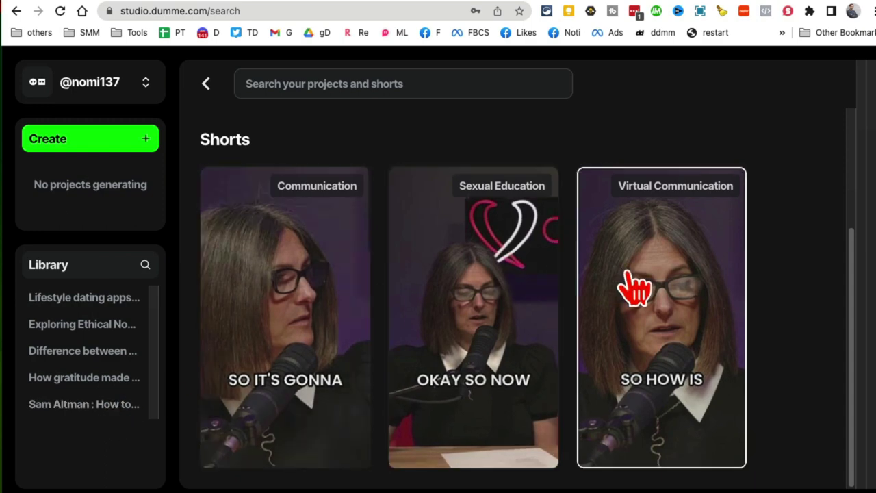
scroll(684, 308, "up", 3)
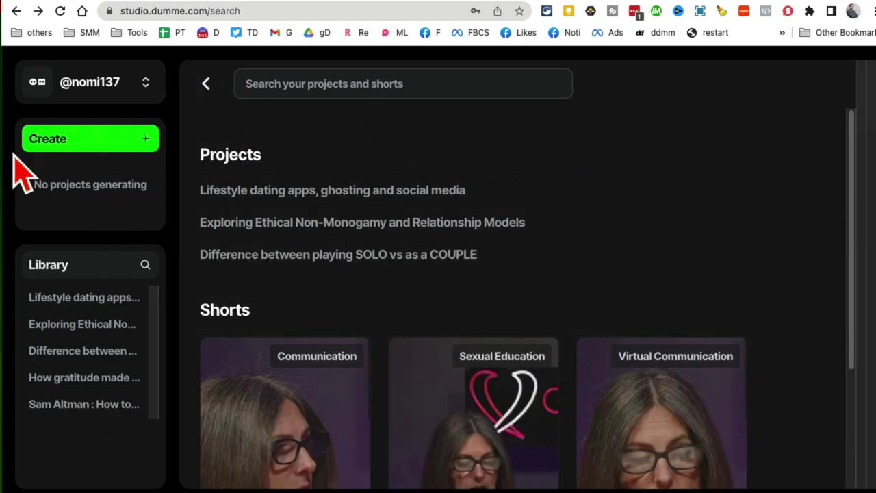
left_click(49, 140)
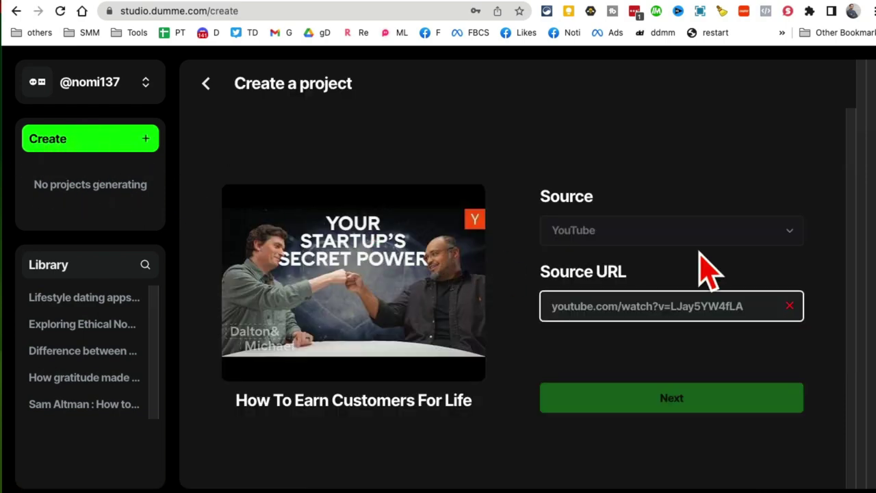
left_click(616, 231)
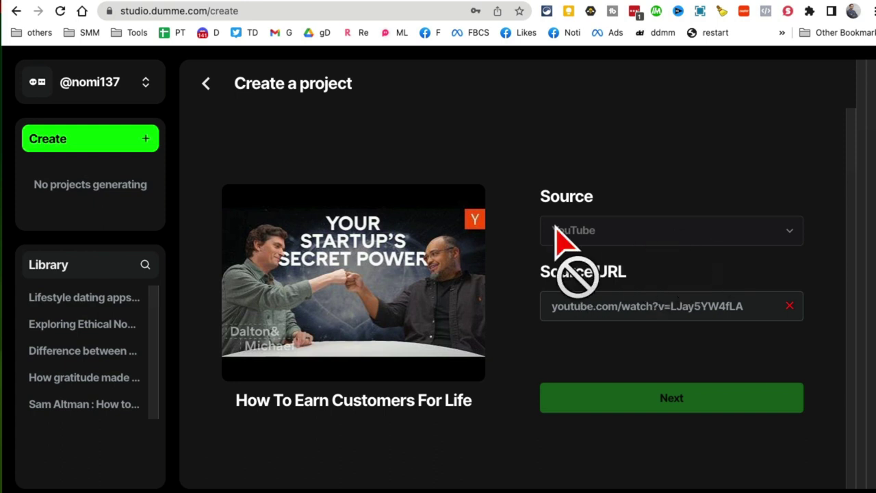
left_click(719, 307)
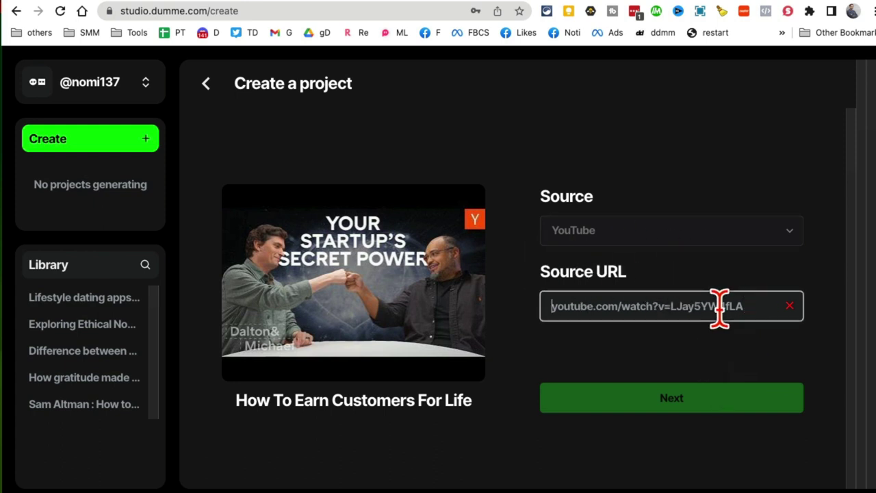
key("super+a")
type("https://youtu.be/XqfH7C5CG88")
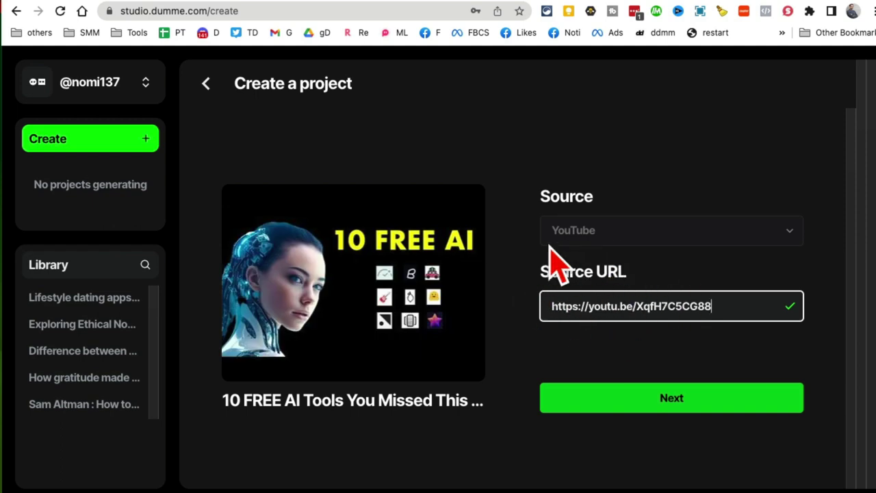
left_click(653, 399)
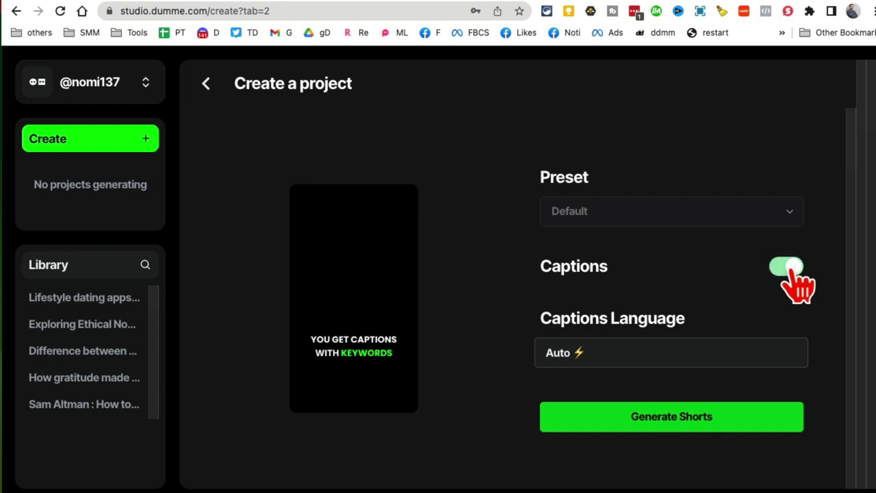
Step: Try English as the captions language for the new project and return the choice to Auto
left_click(637, 357)
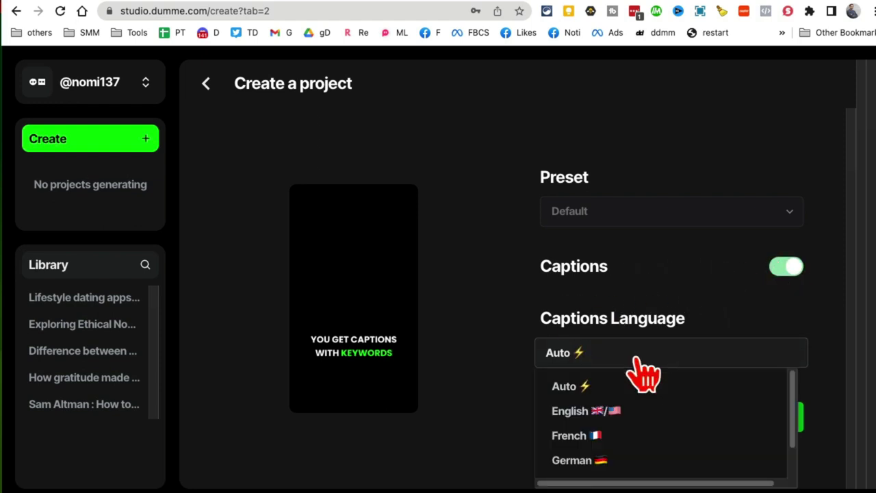
left_click(624, 409)
left_click(655, 356)
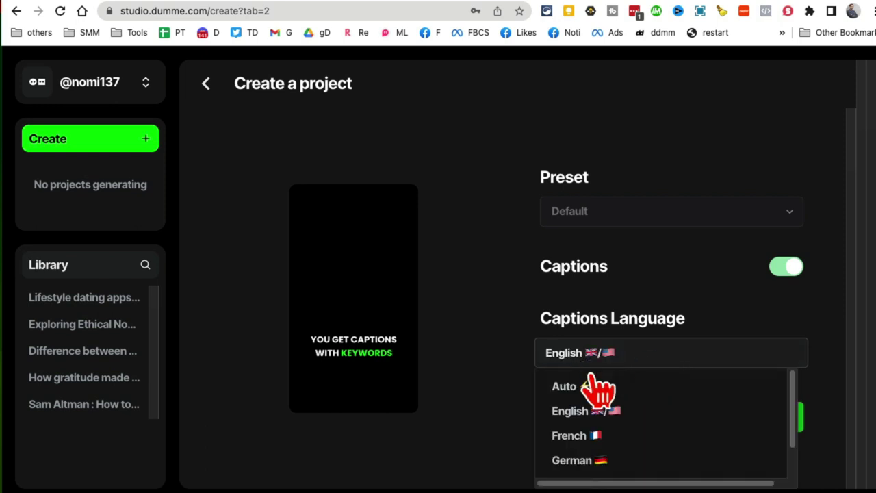
left_click(592, 385)
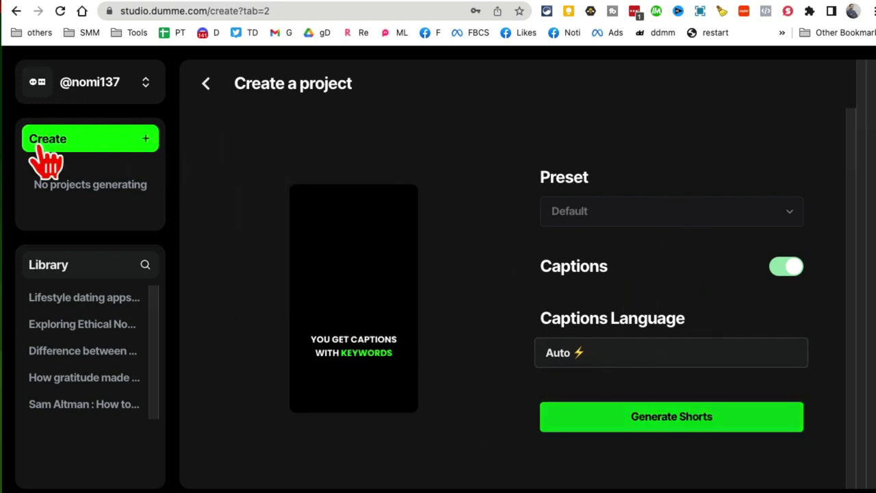
Step: Open the library project "Sam Altman : How to Build the Future" and look through its generated shorts
left_click(82, 147)
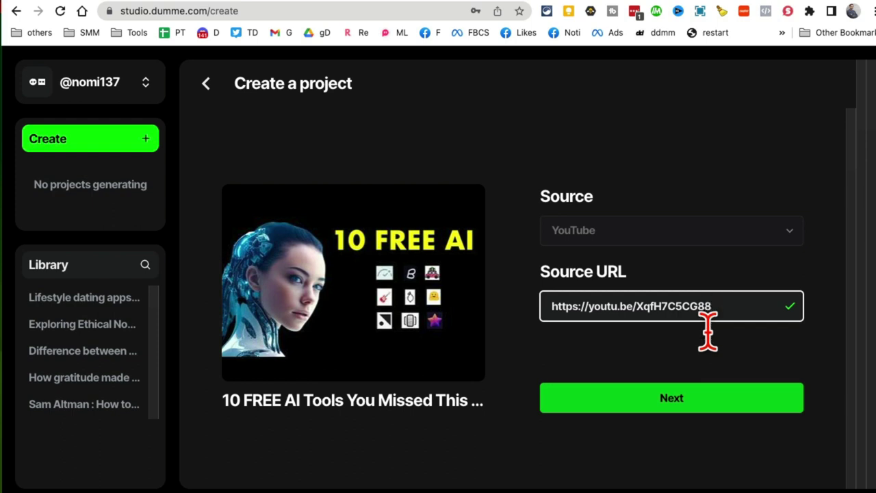
left_click(109, 405)
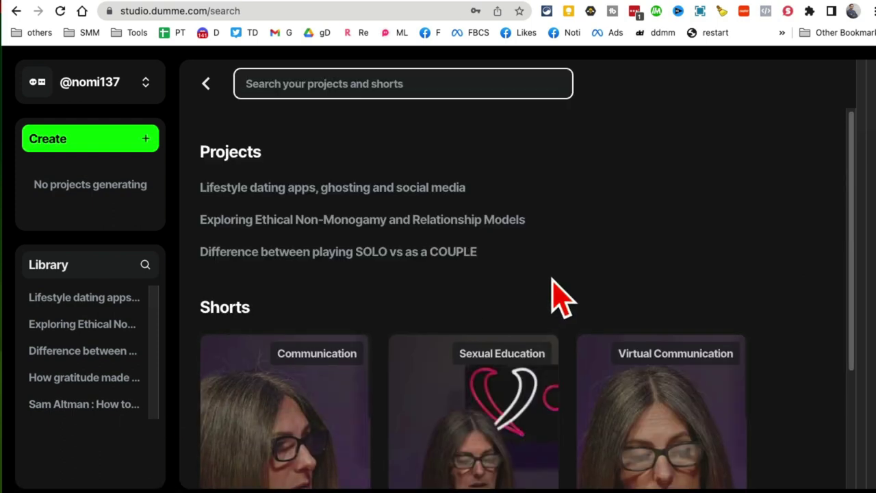
scroll(553, 290, "down", 1)
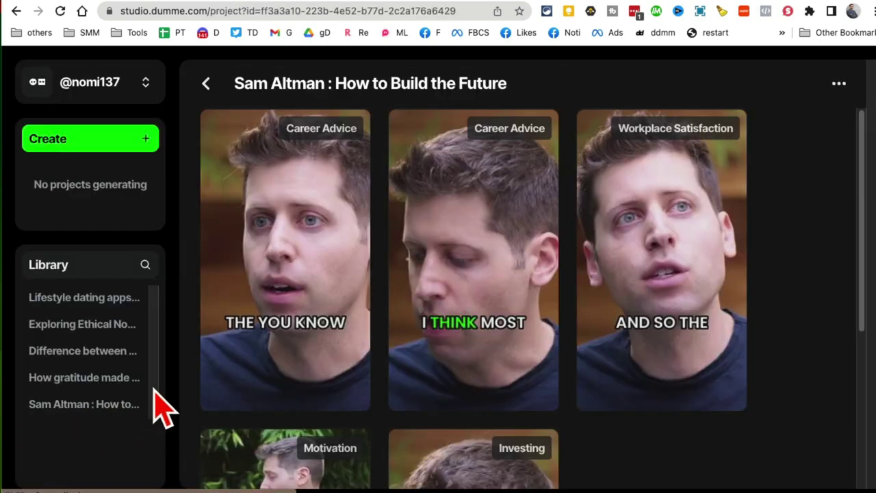
scroll(722, 314, "down", 4)
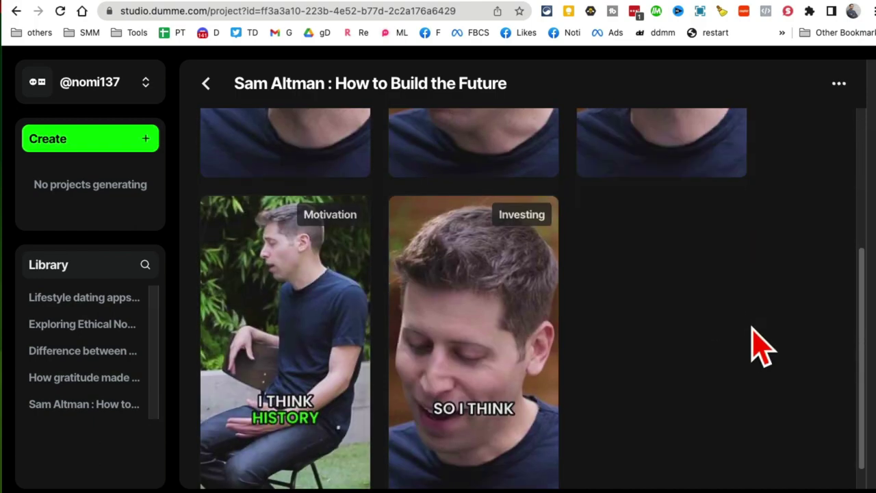
scroll(756, 349, "up", 4)
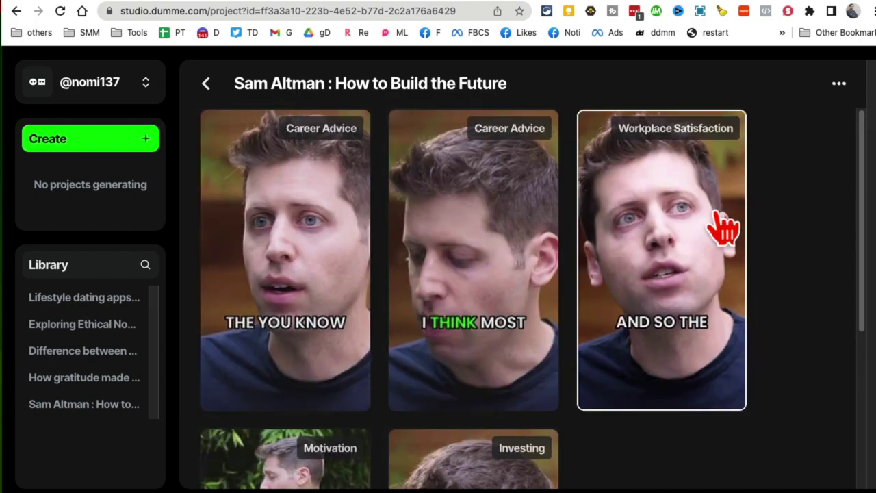
scroll(685, 369, "down", 2)
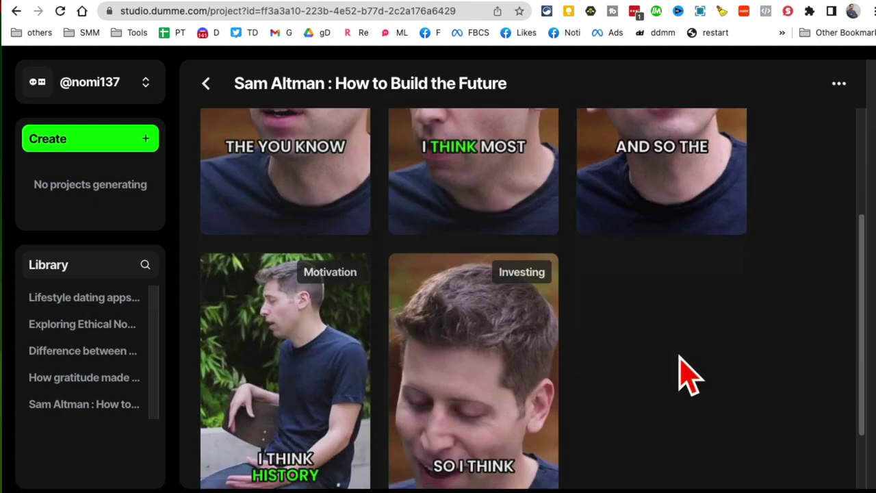
scroll(688, 373, "up", 3)
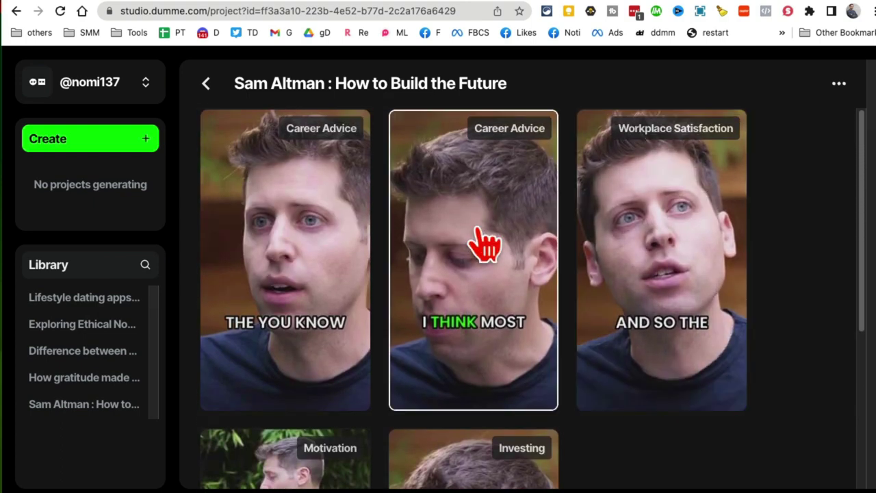
Step: Open the middle short, tagged Career Advice, and play and pause parts of it to check the captions and framing
left_click(483, 245)
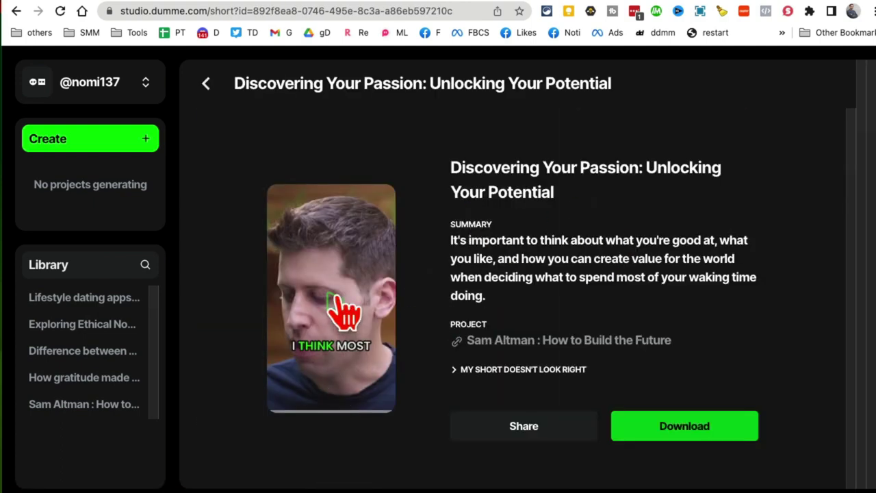
left_click(342, 313)
left_click(322, 360)
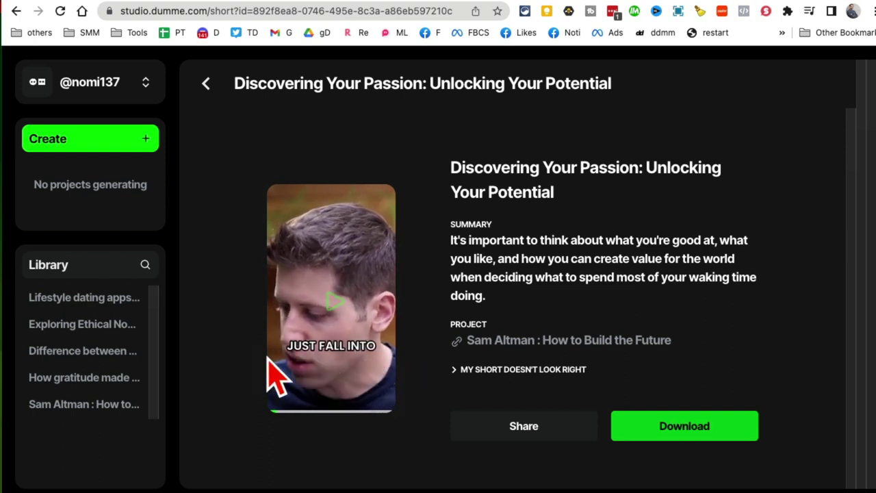
left_click(335, 319)
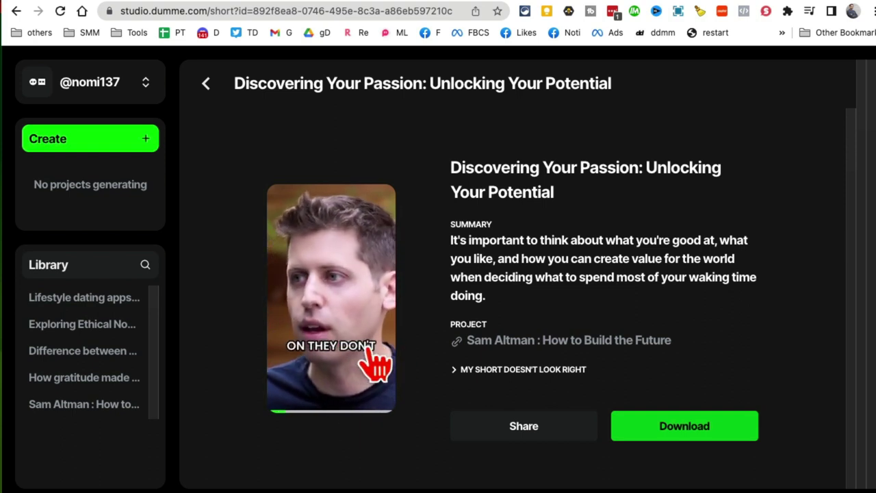
left_click(383, 366)
Step: Highlight and review the short's title and summary, and check its sharing option and page address
left_click_drag(555, 193, 450, 164)
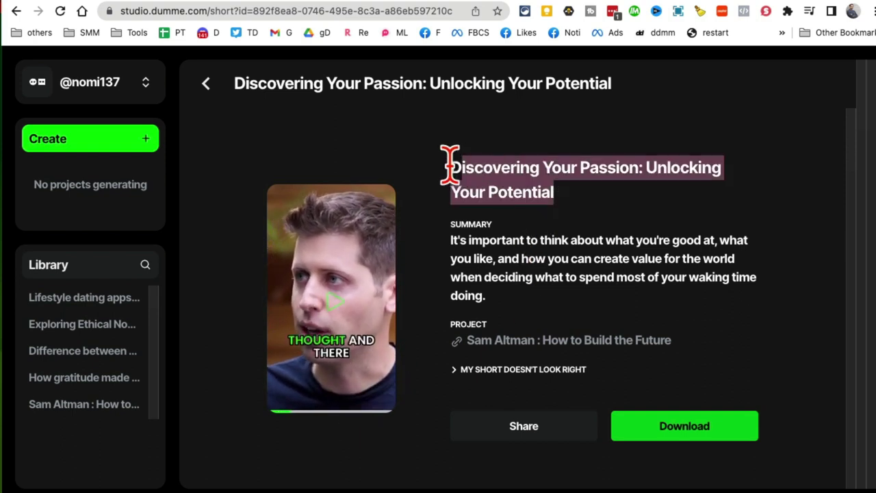
left_click_drag(466, 243, 538, 335)
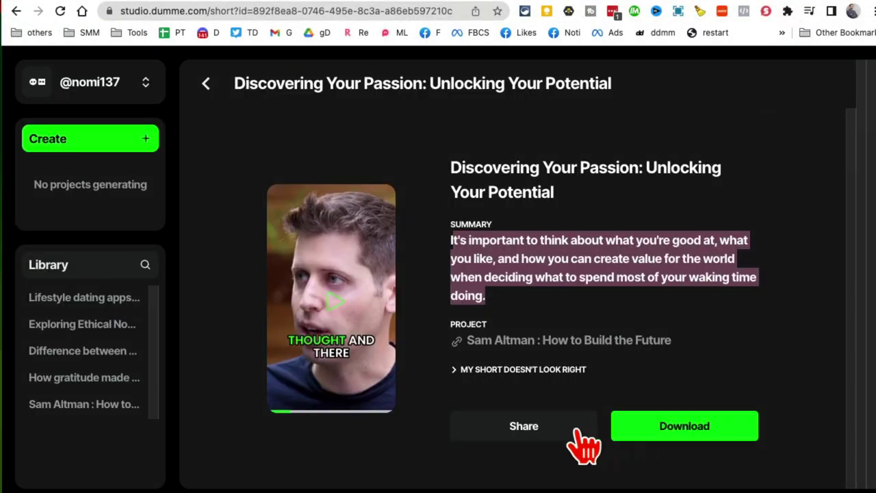
left_click(580, 432)
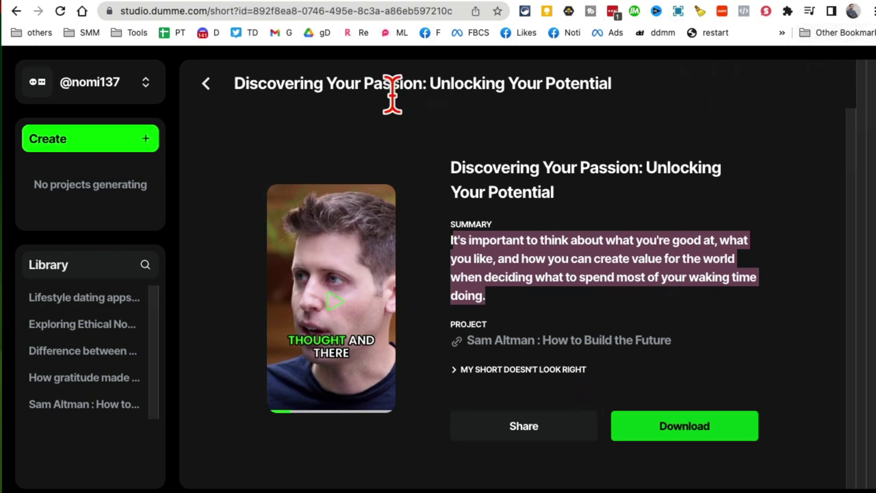
left_click_drag(207, 11, 152, 19)
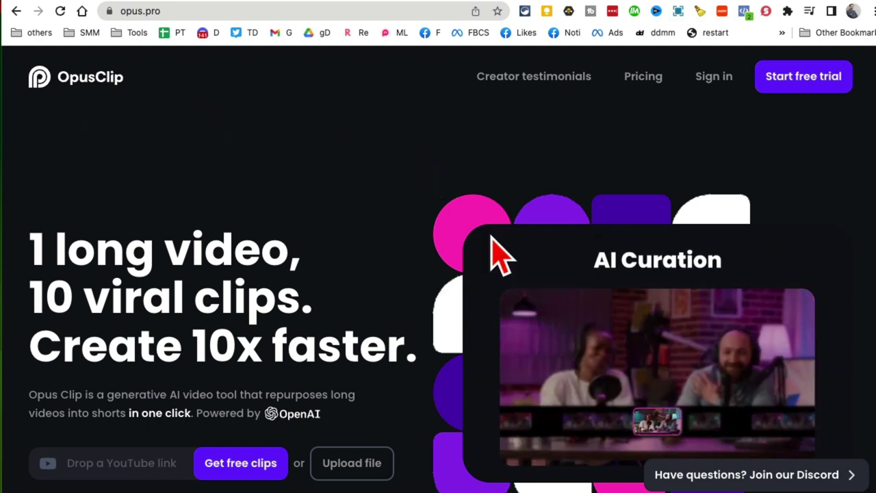
Step: Review the OpusClip home page at opus.pro, from its "1 long video, 10 viral clips" headline through the AI feature sections
left_click_drag(64, 252, 282, 254)
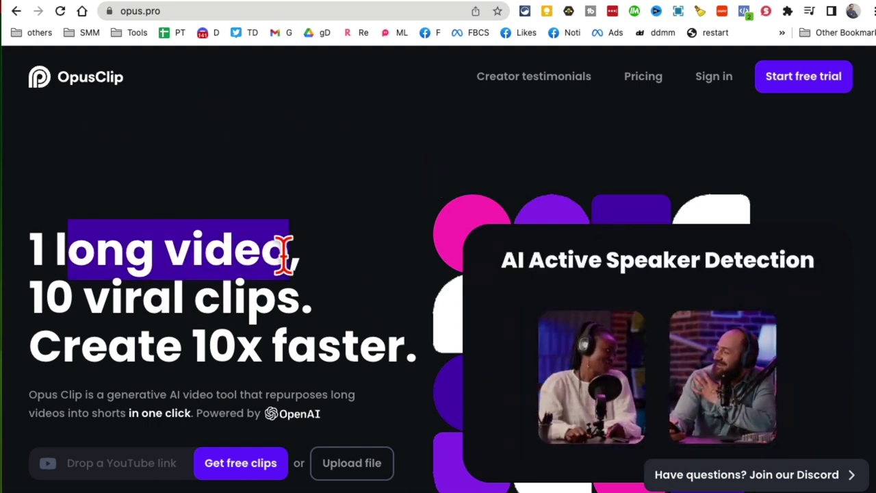
scroll(431, 371, "down", 1)
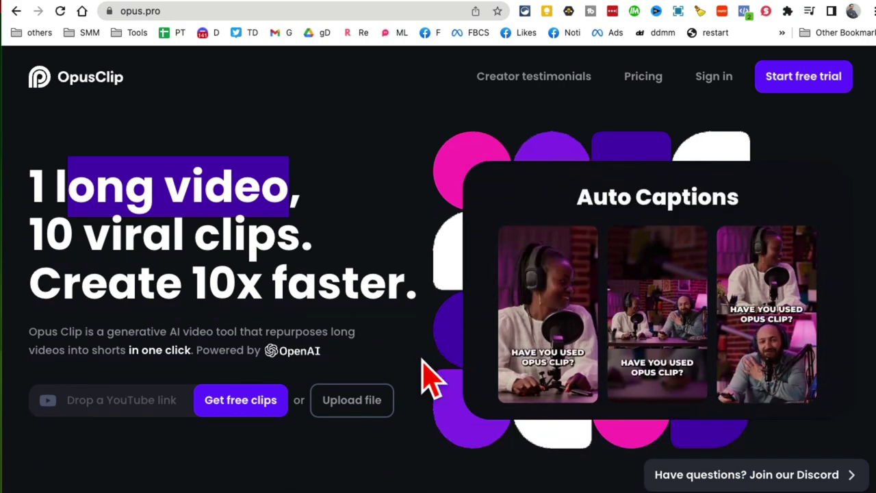
scroll(429, 379, "down", 1)
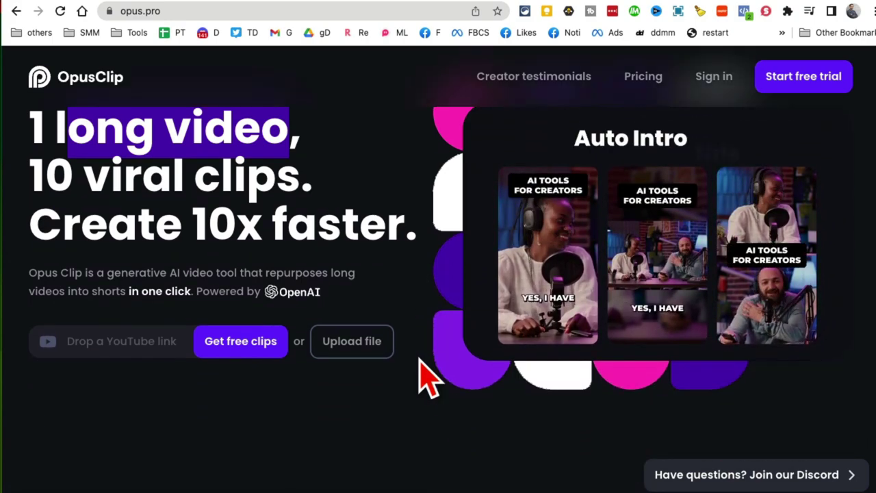
scroll(421, 363, "down", 15)
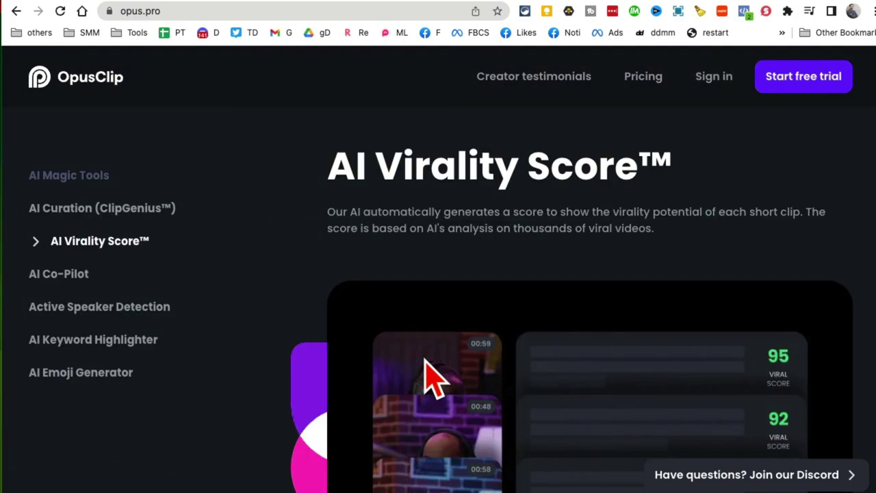
scroll(424, 359, "down", 5)
scroll(429, 372, "up", 20)
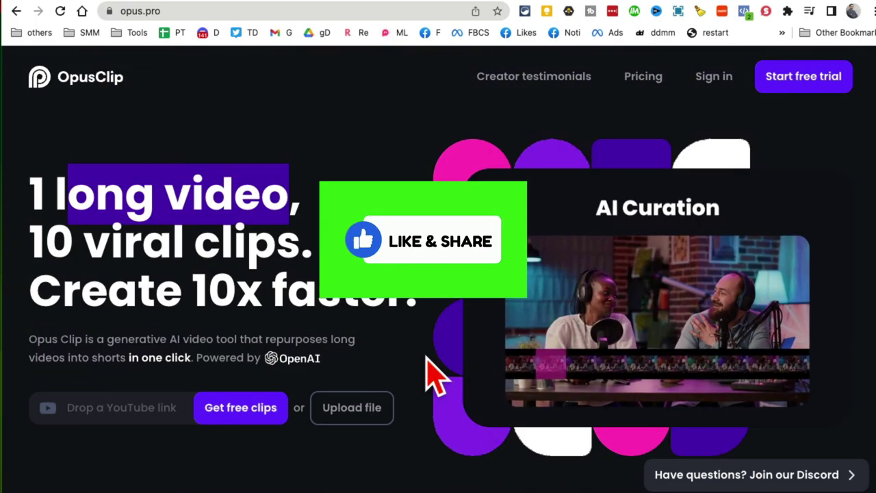
scroll(425, 357, "up", 1)
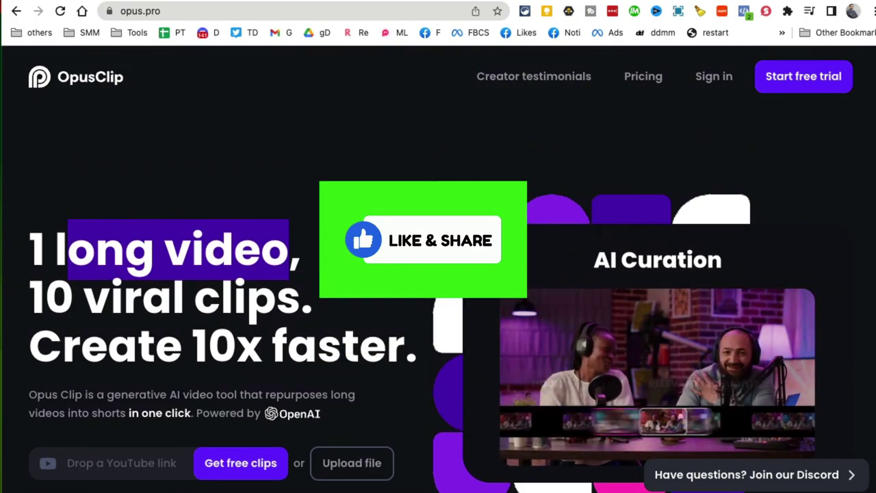